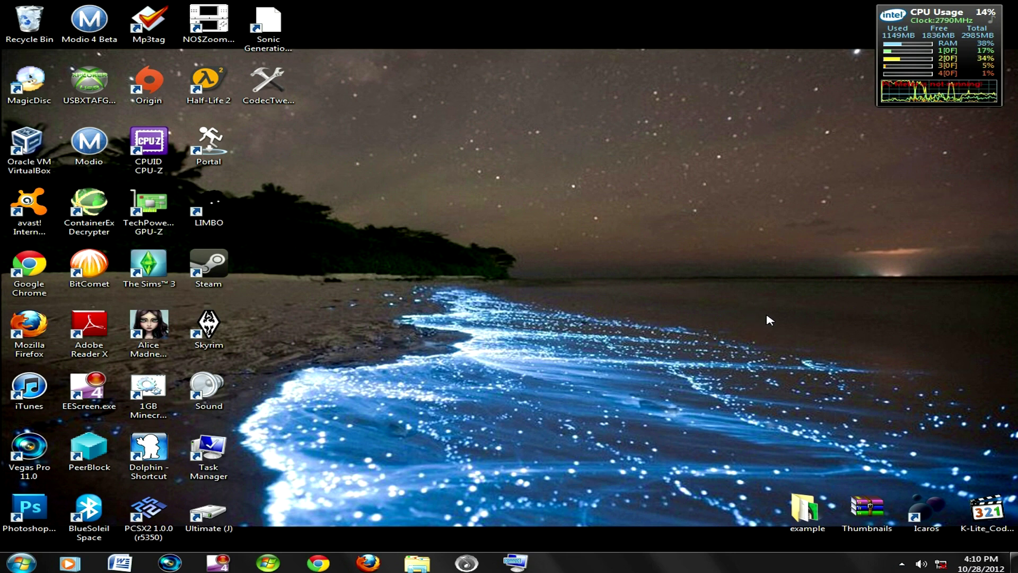
Step: Open the example folder and inspect its NARUTO, Adventure Time, Regular Show and Looney Tunes videos
double_click(804, 508)
click(558, 165)
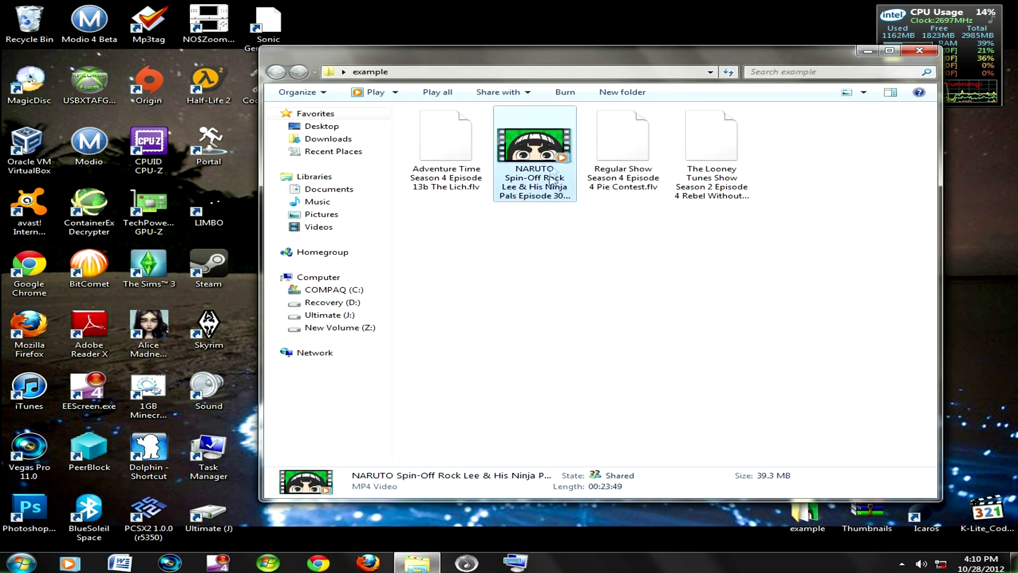
click(469, 188)
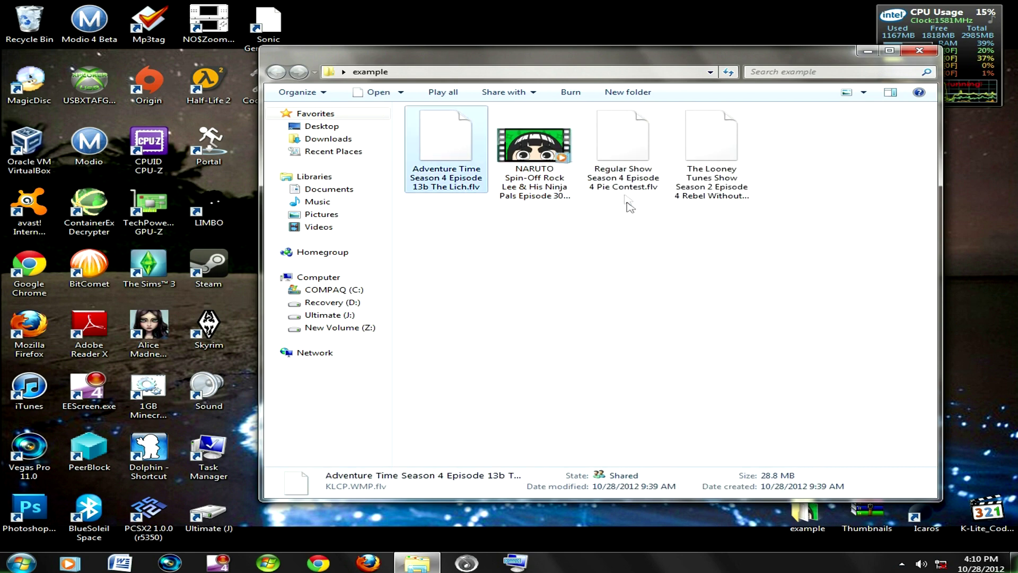
click(626, 198)
click(700, 195)
click(705, 364)
Step: Open the Naruto Shippuden folder from the jump list and check episode 256's details
right_click(427, 565)
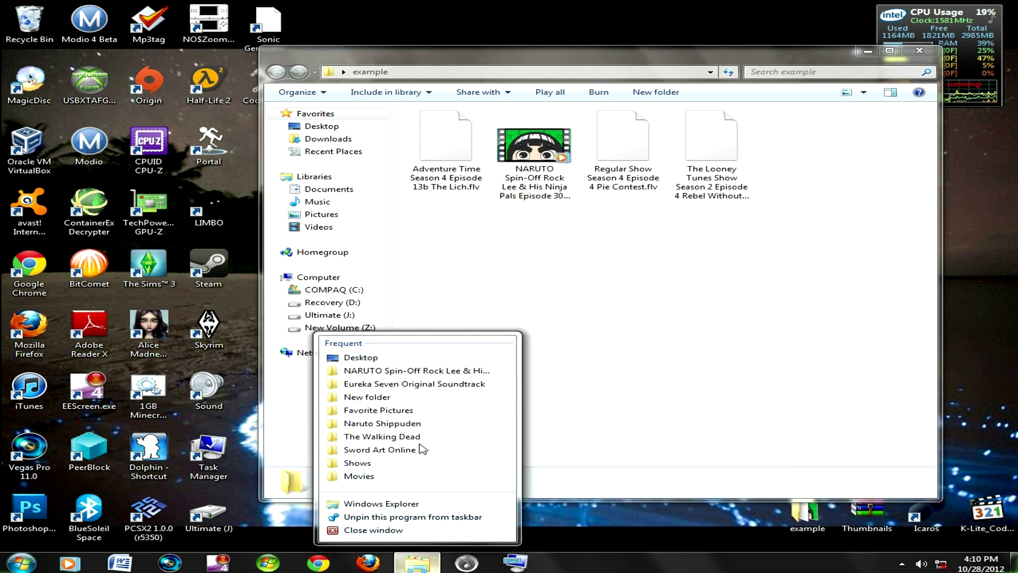
click(421, 424)
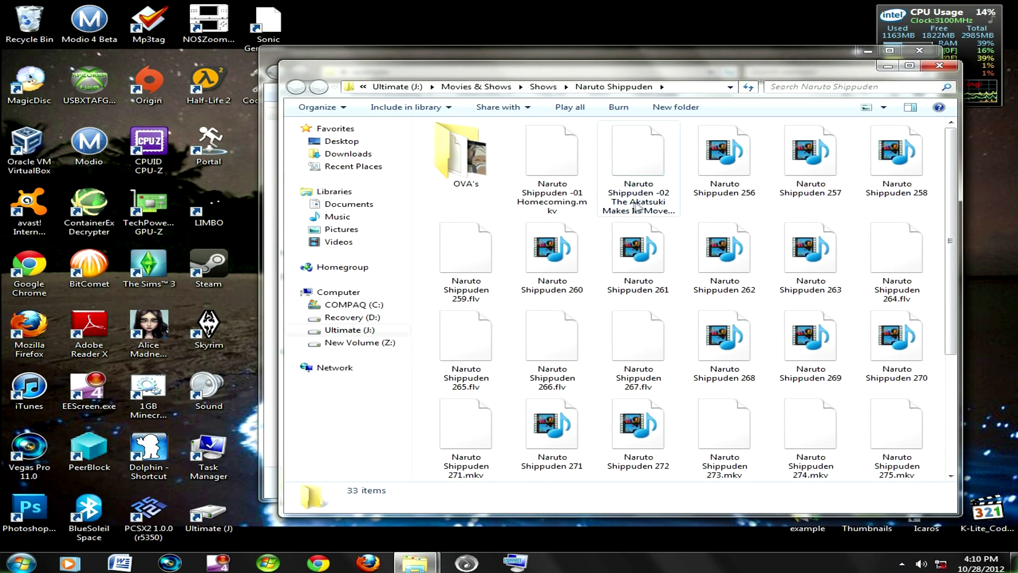
click(660, 188)
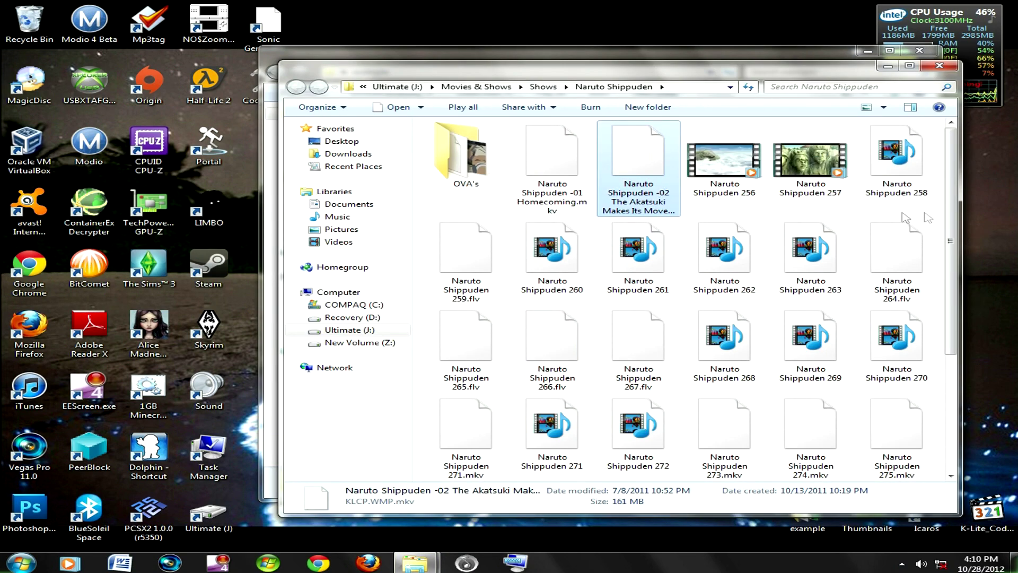
click(689, 191)
scroll(955, 222, down, 5)
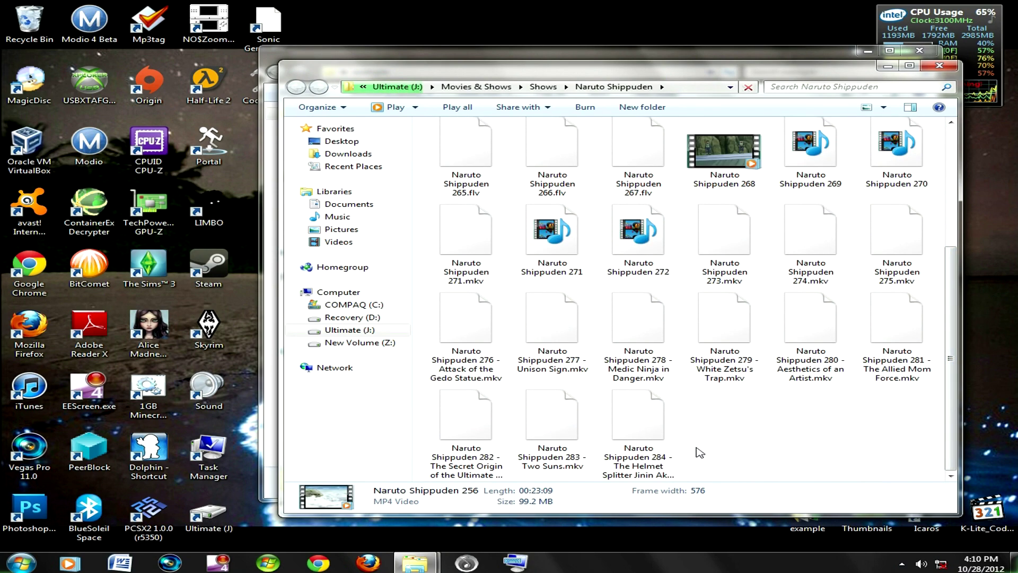
Step: Browse the Adventure Time folder under Shows, inspect a few episodes, then close that window
click(551, 91)
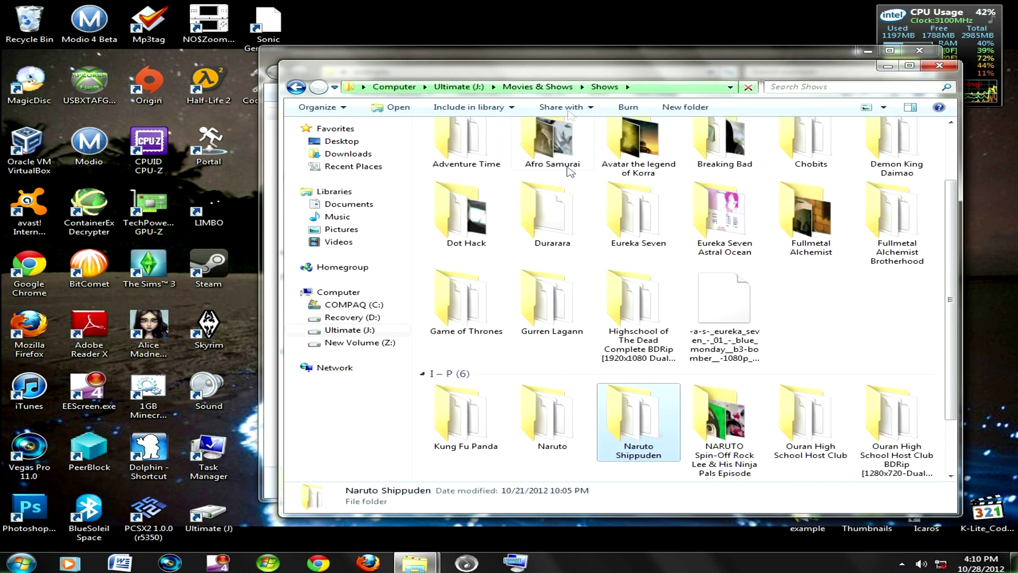
scroll(948, 237, down, 2)
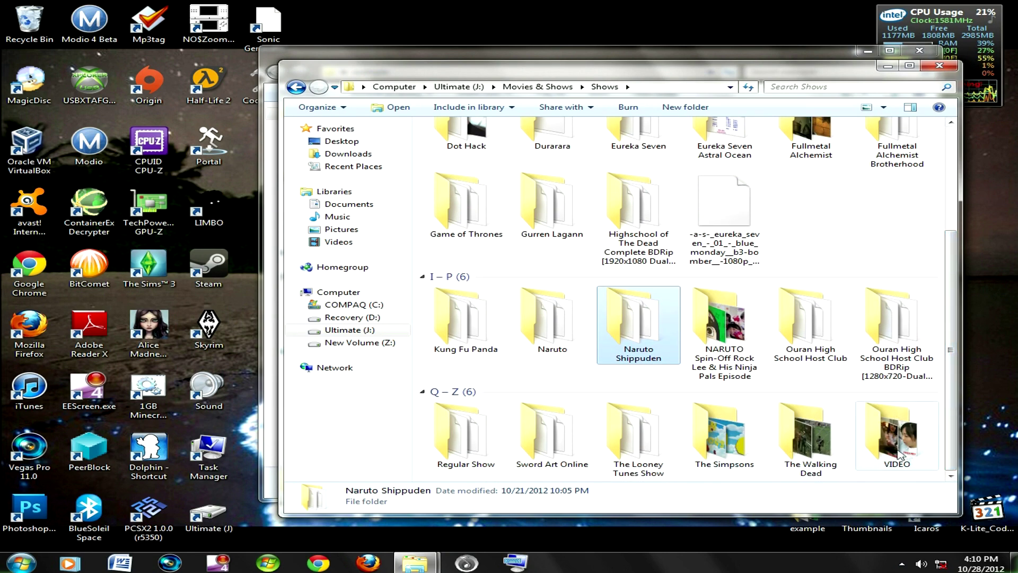
scroll(950, 317, up, 4)
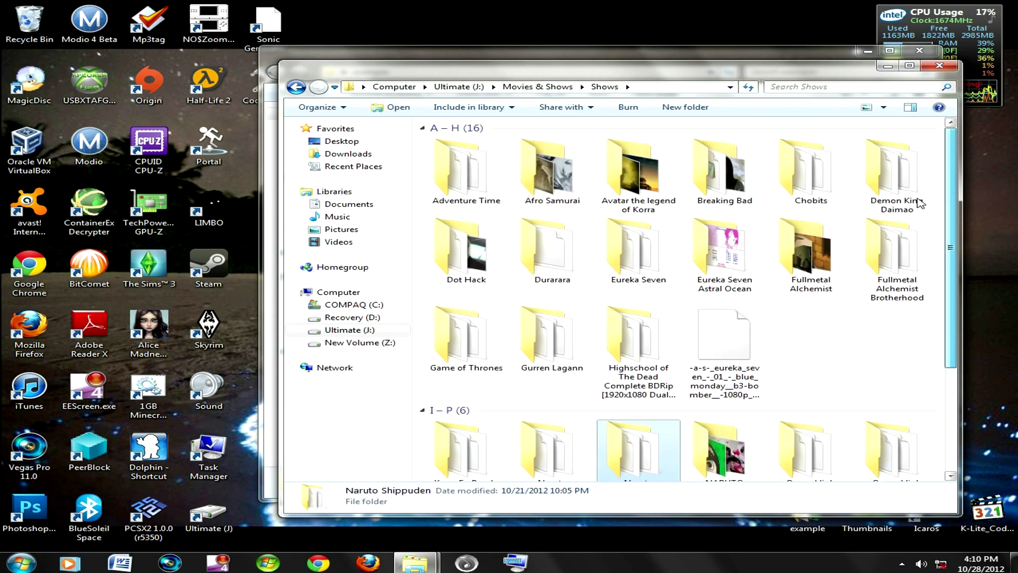
double_click(467, 175)
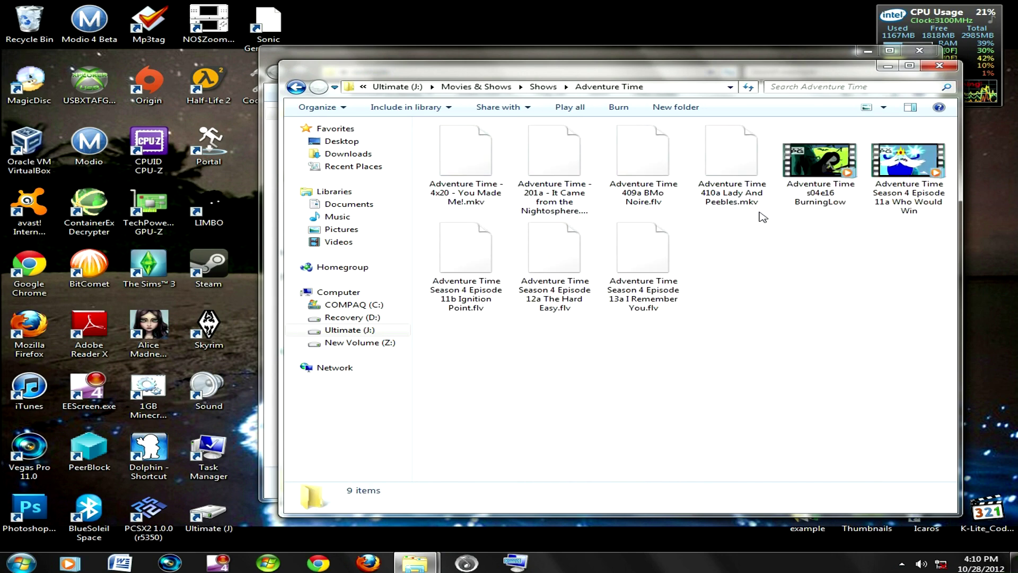
click(817, 175)
click(736, 192)
key(Left)
click(738, 359)
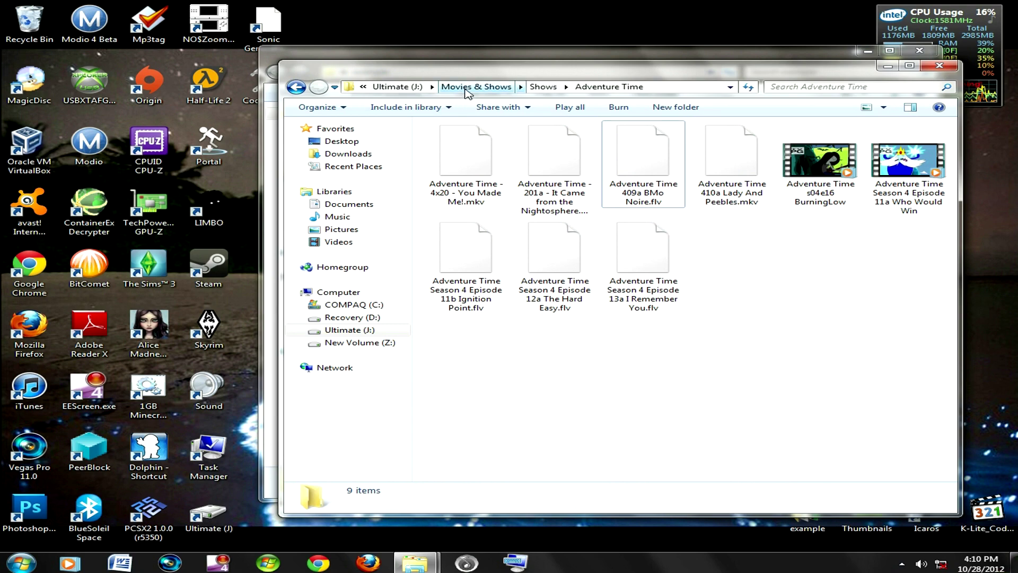
click(947, 66)
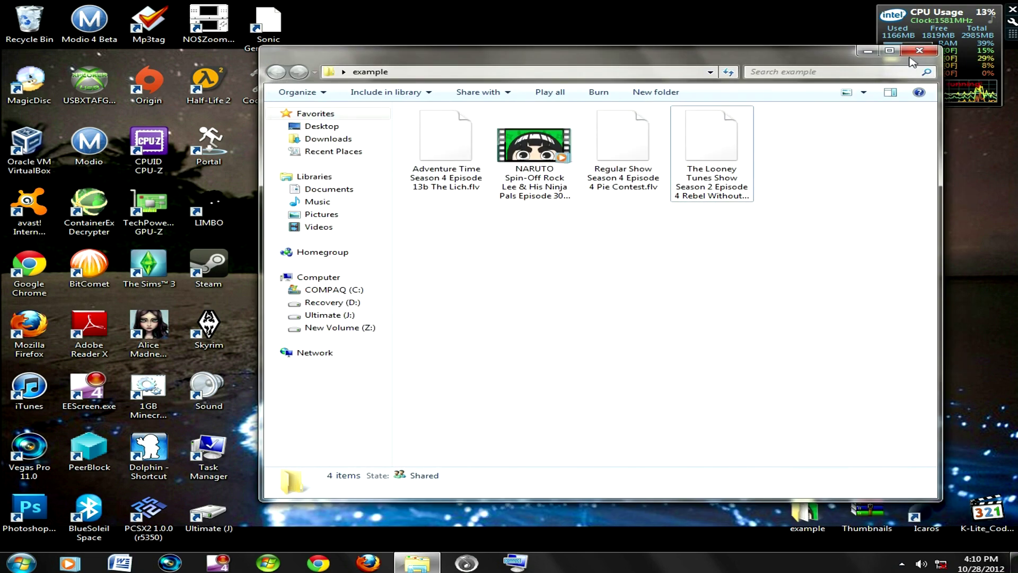
Step: Close the example folder, then drag Icaros_2.0.0 and Video Format Extensions out of Thumbnails.zip onto the desktop
click(919, 50)
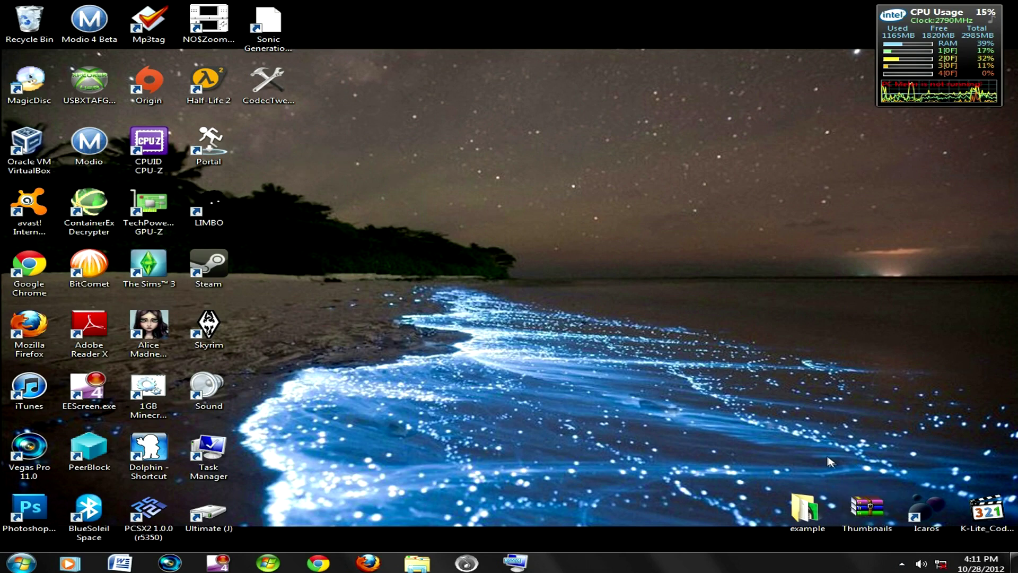
double_click(867, 509)
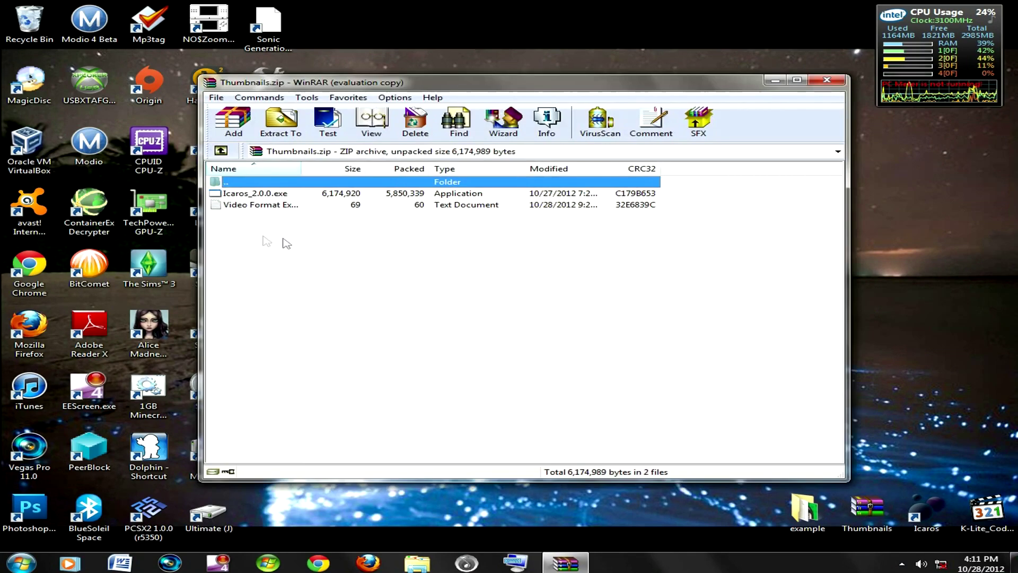
drag(246, 227, 246, 199)
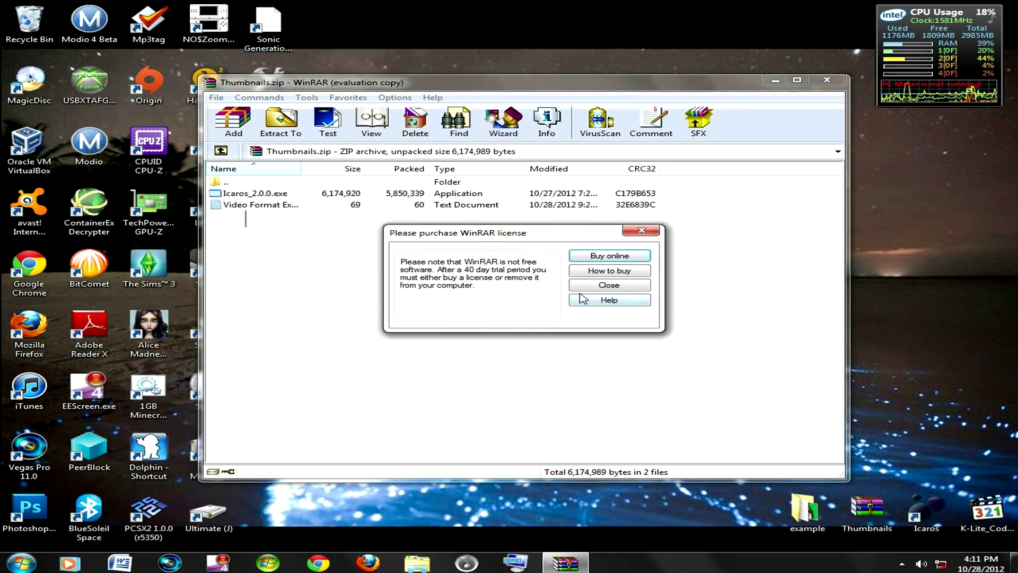
click(583, 287)
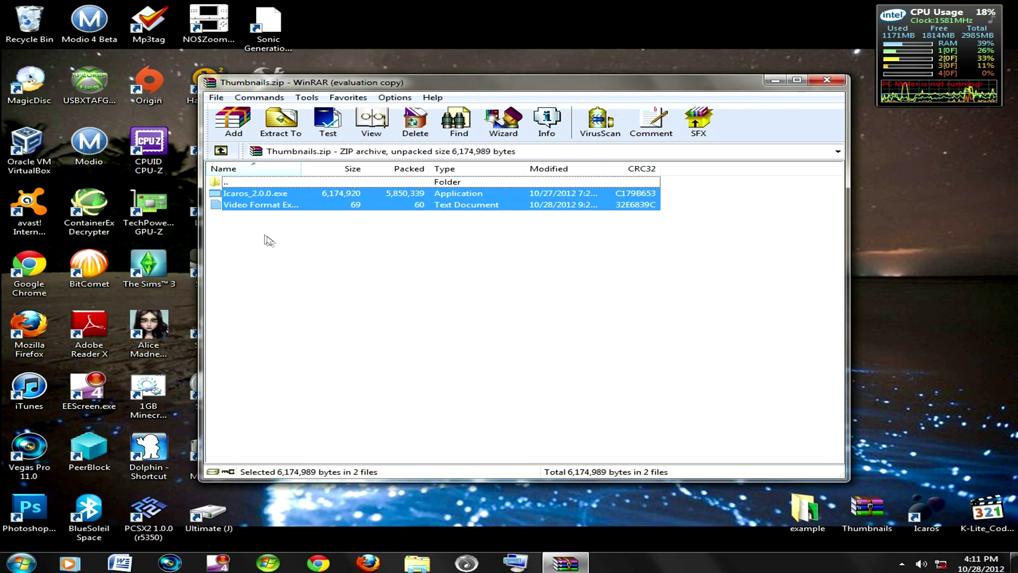
drag(245, 203, 870, 298)
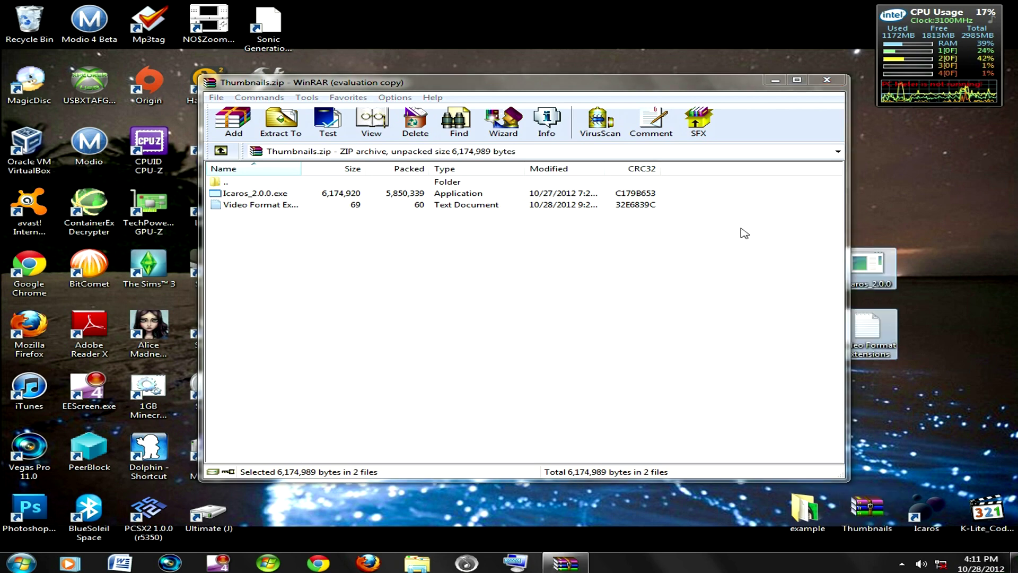
click(827, 79)
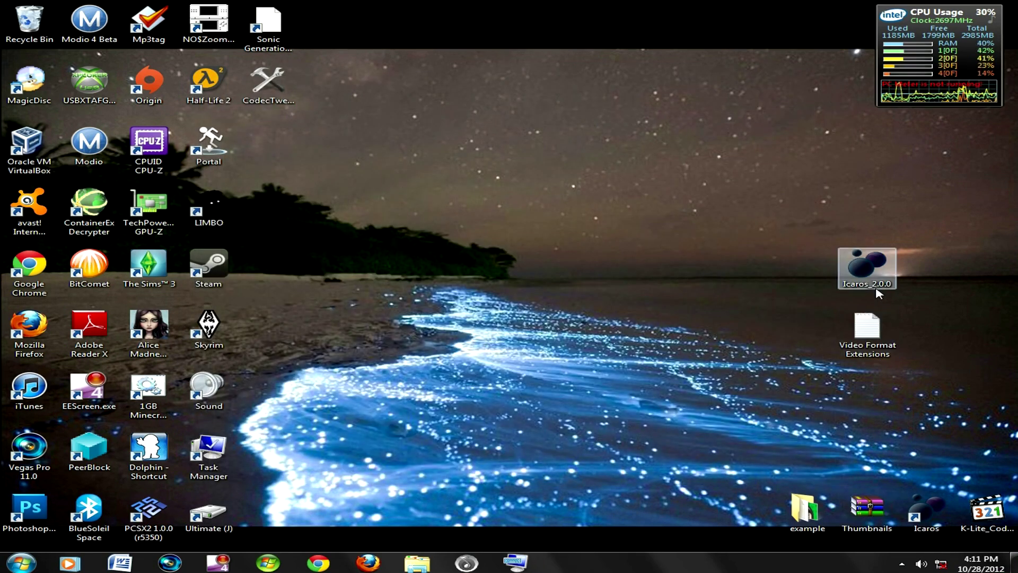
Step: Cancel the Icaros 2.0.0 installer, place the Icaros shortcut beside it, and launch the settings from it
double_click(877, 290)
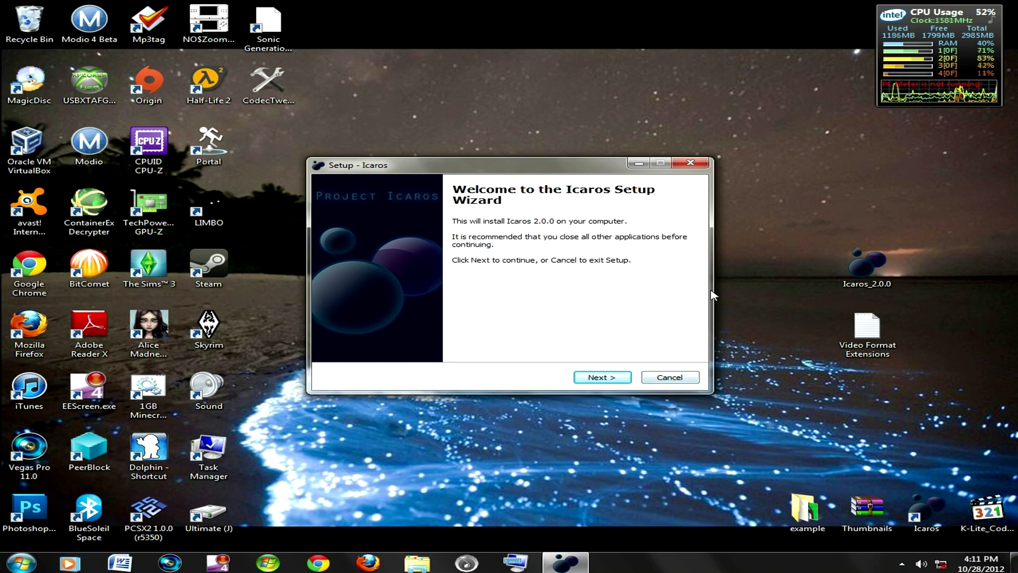
click(684, 378)
click(617, 338)
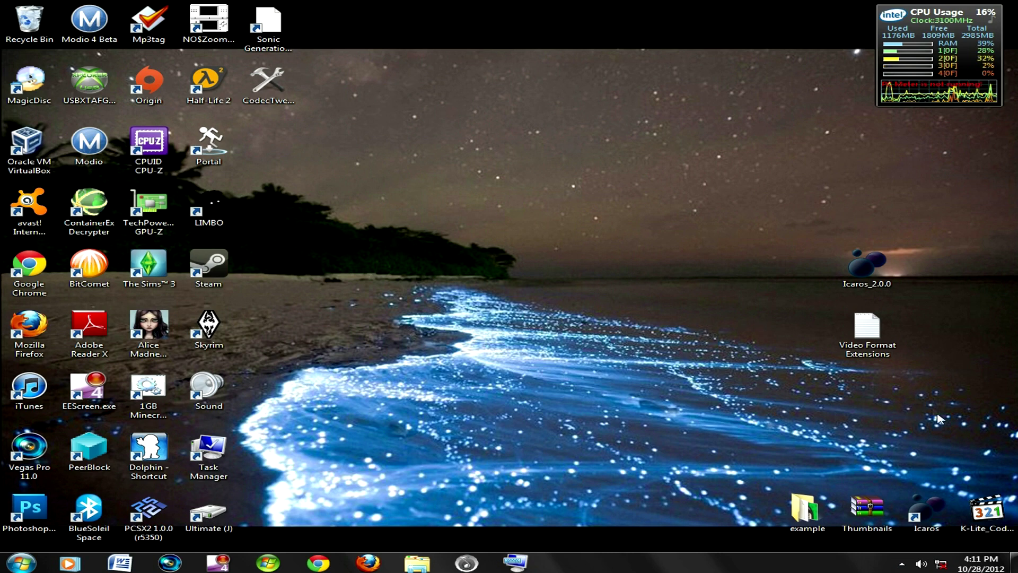
drag(938, 515, 797, 285)
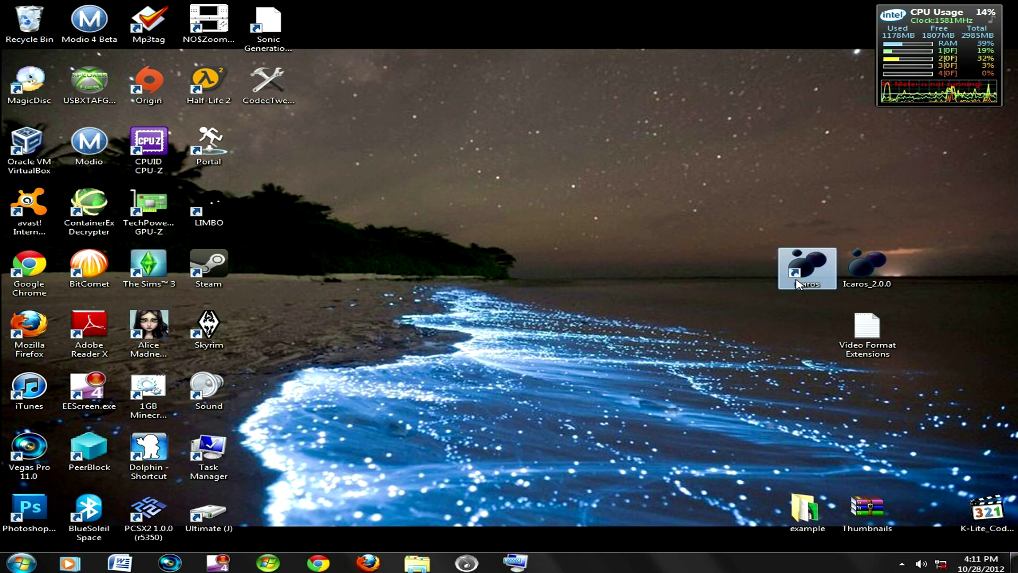
double_click(864, 280)
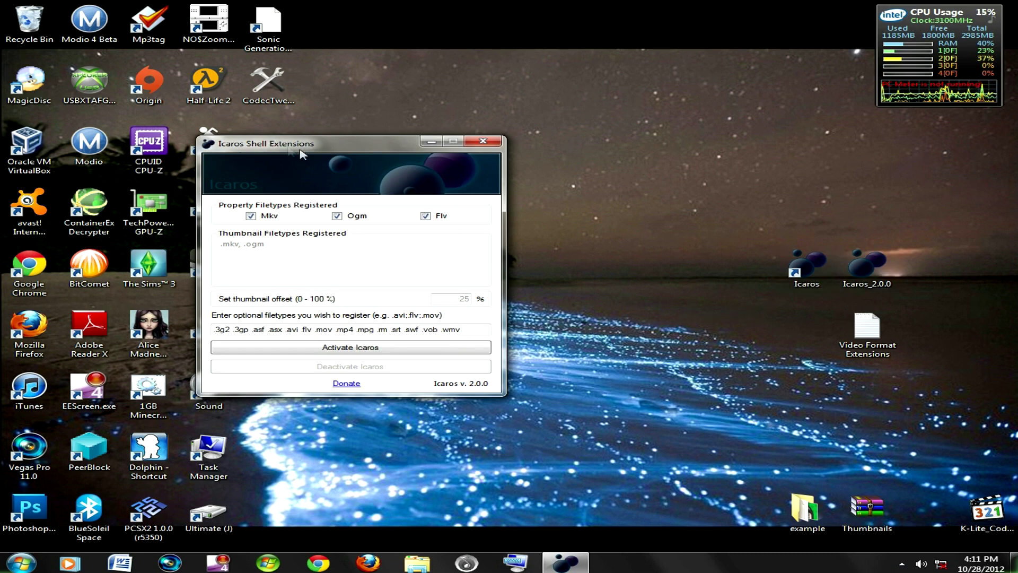
Step: Clear the default optional filetypes list in the Icaros settings
drag(275, 151, 451, 152)
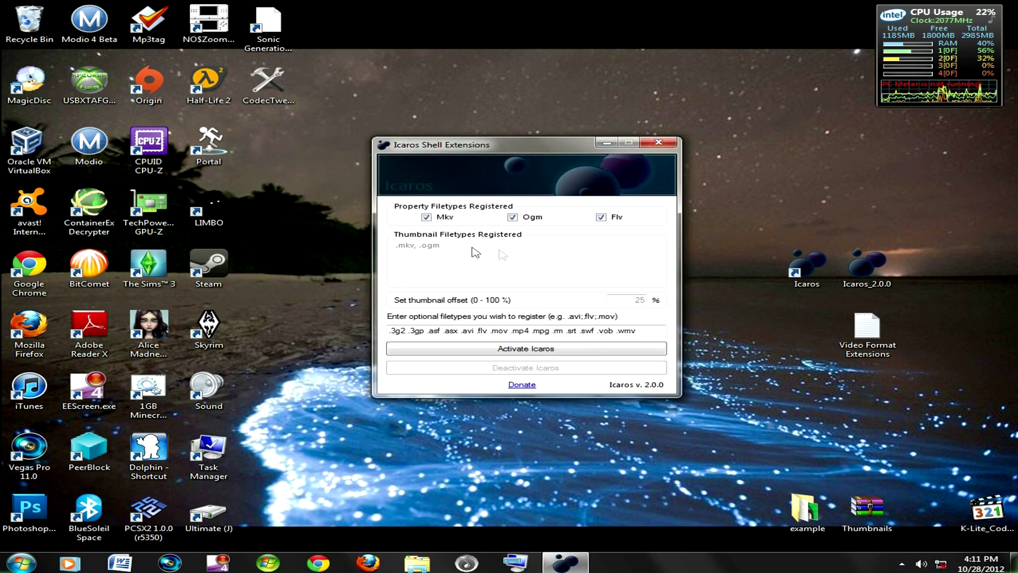
drag(664, 333, 394, 330)
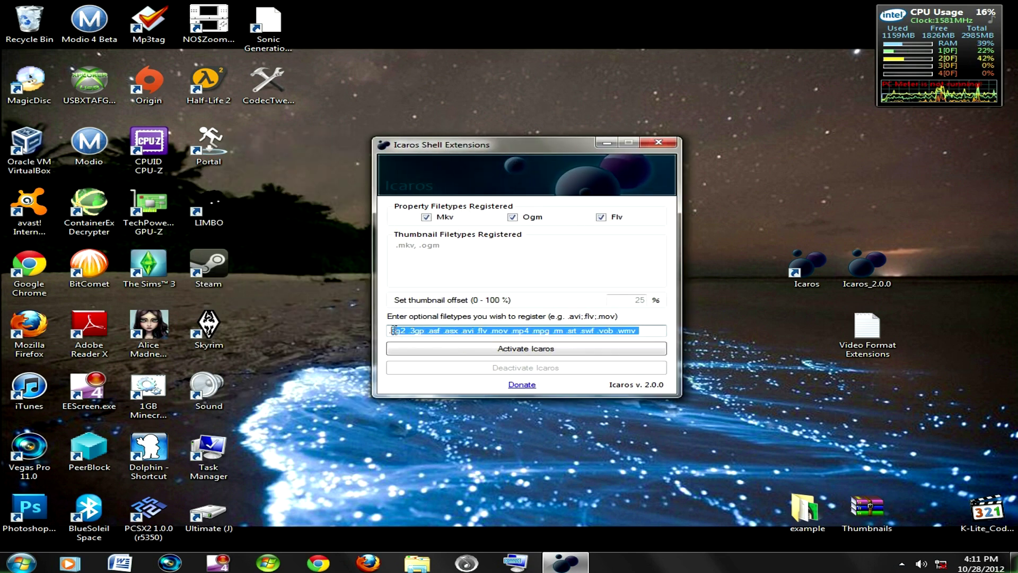
right_click(421, 330)
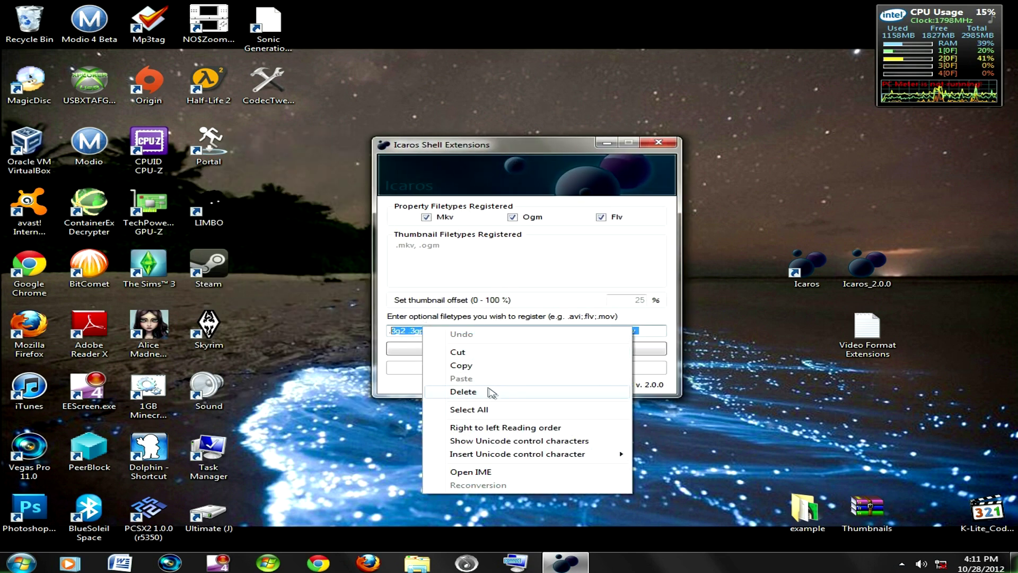
click(498, 392)
text(.)
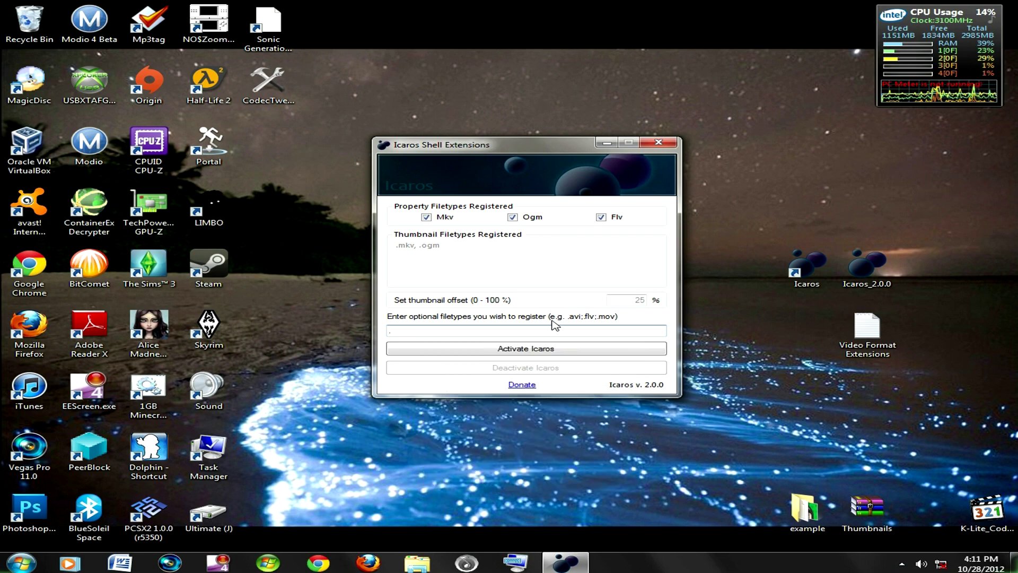
Step: Paste the extension line from Video Format Extensions.txt into the filetypes field and activate Icaros
double_click(880, 329)
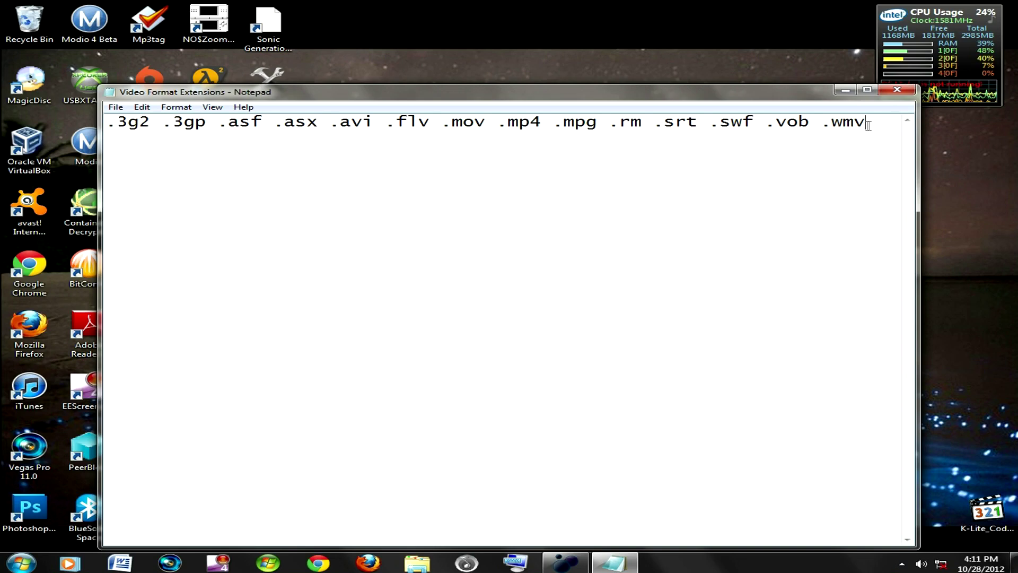
drag(868, 125, 111, 132)
right_click(123, 126)
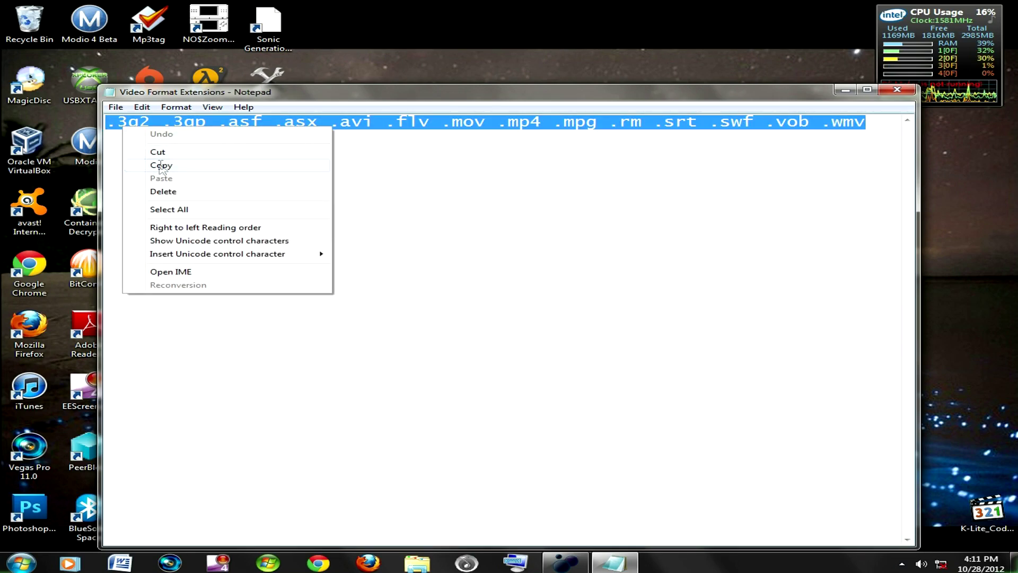
click(161, 165)
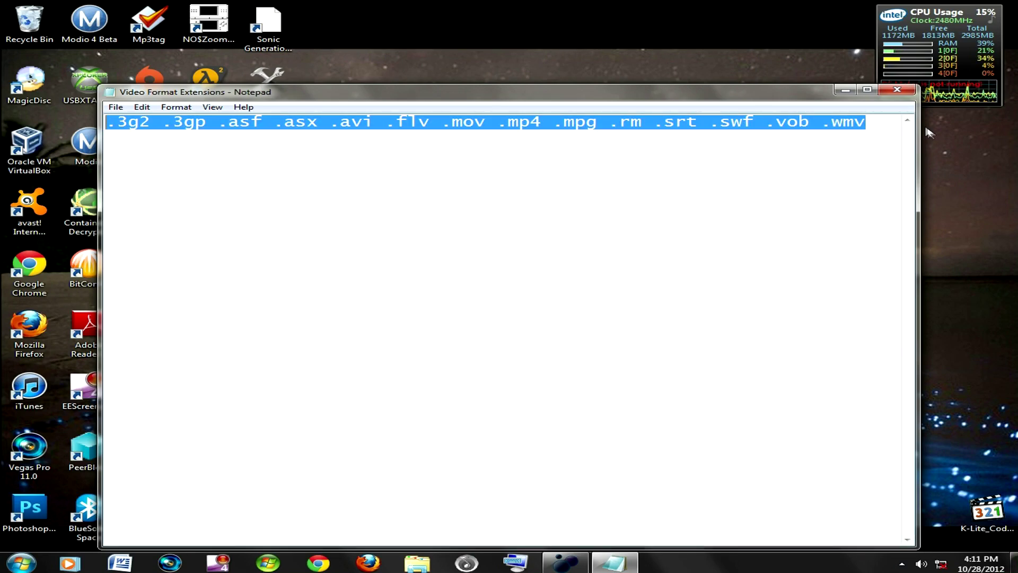
click(897, 90)
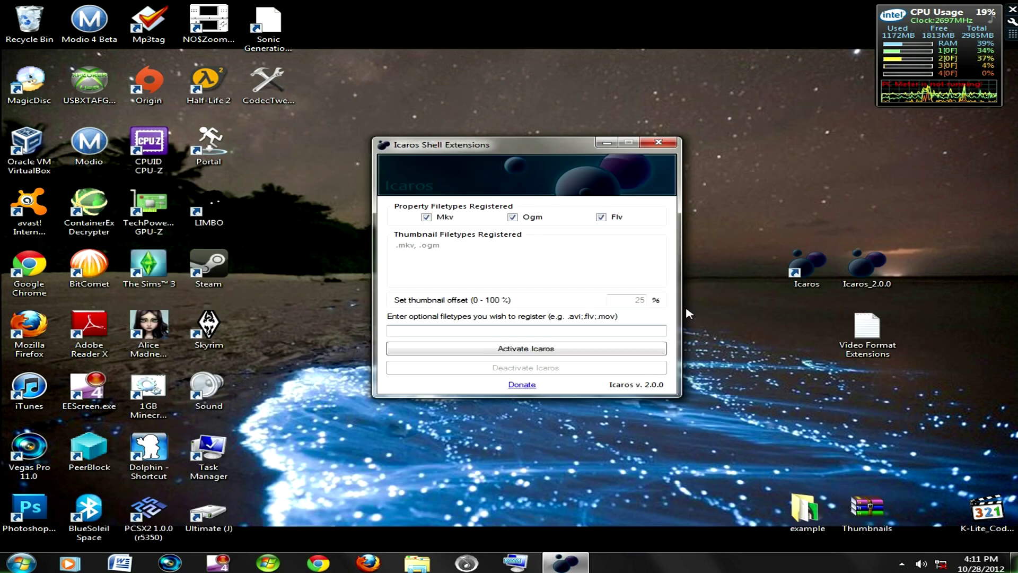
right_click(619, 329)
click(684, 380)
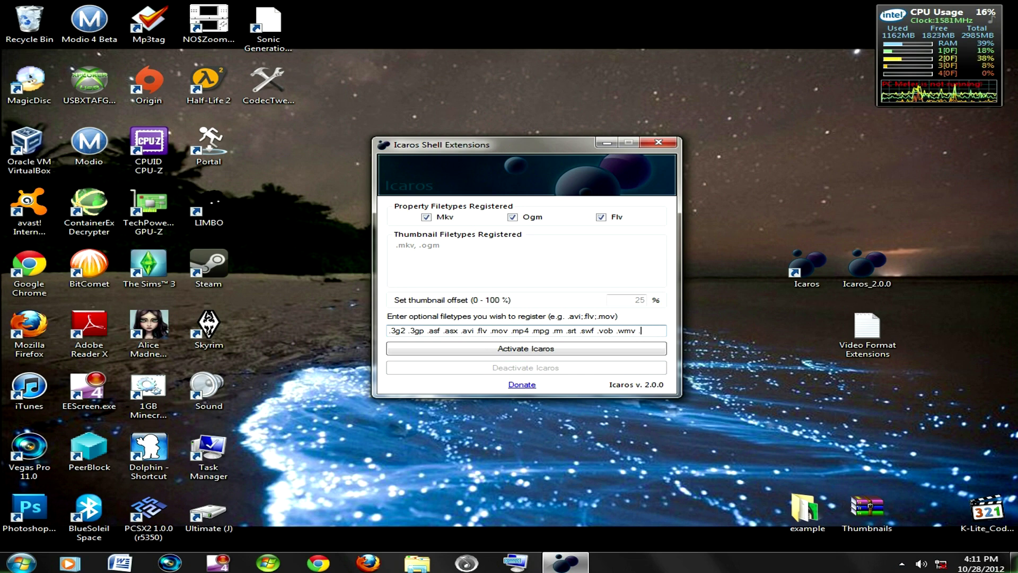
click(603, 350)
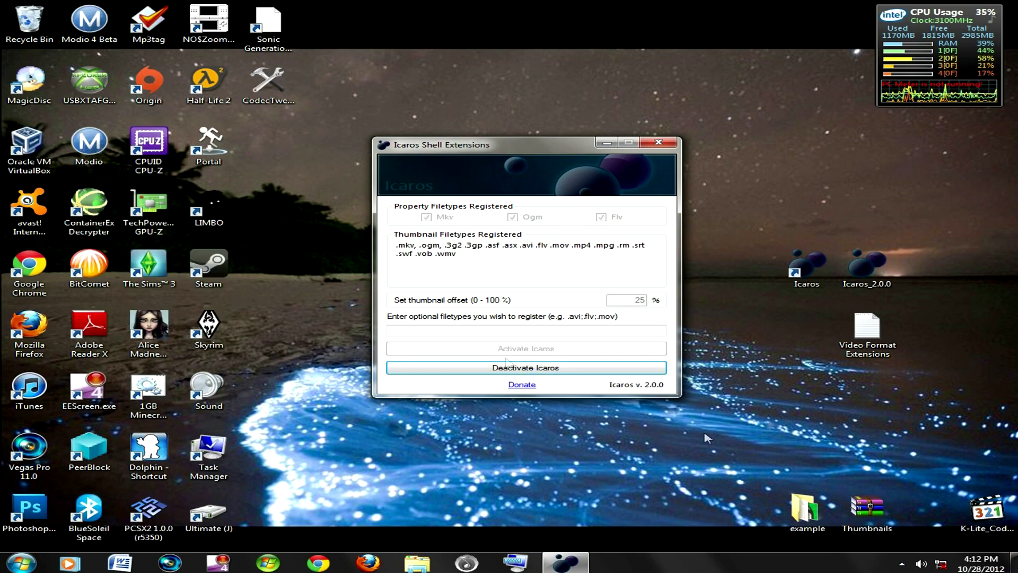
Step: Open the example folder and the Sword Art Online folder to check Episode 7 and 14 thumbnails
double_click(805, 509)
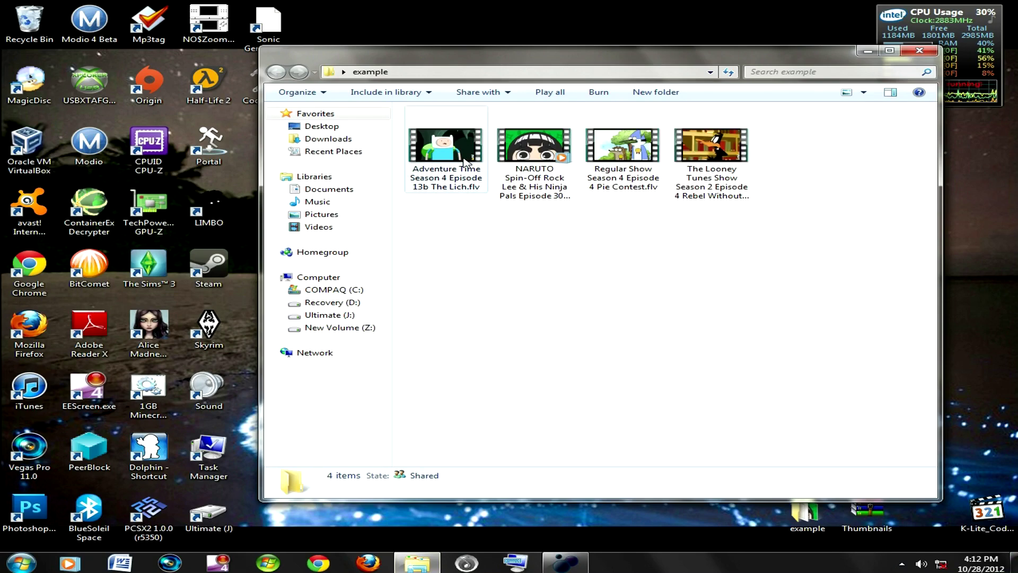
right_click(430, 562)
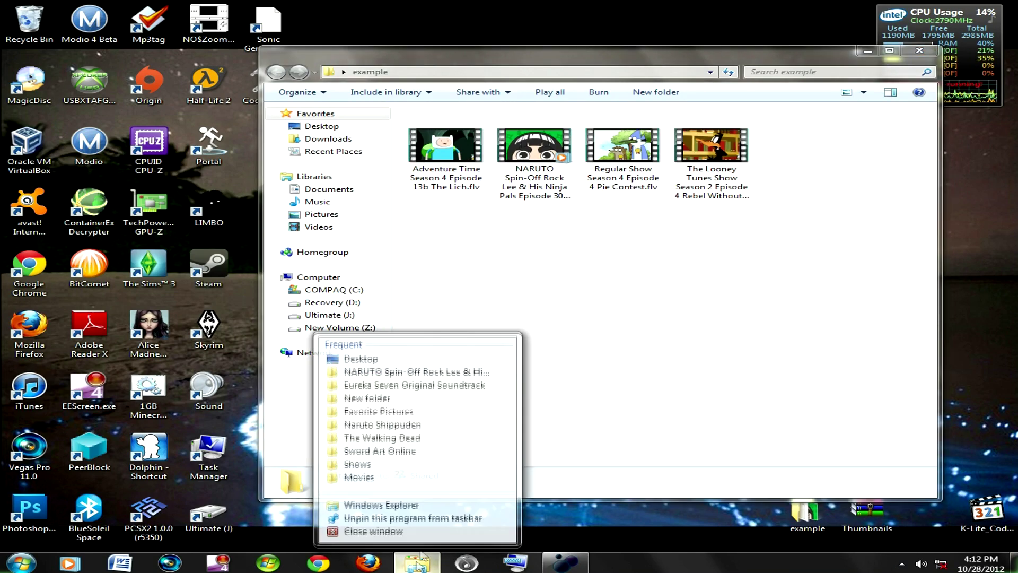
click(435, 457)
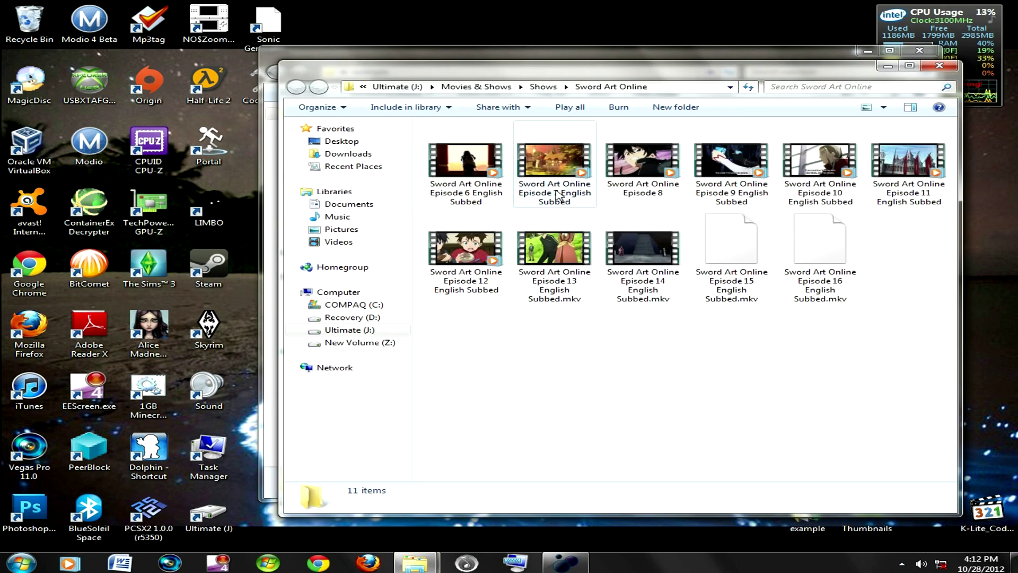
click(651, 287)
click(557, 193)
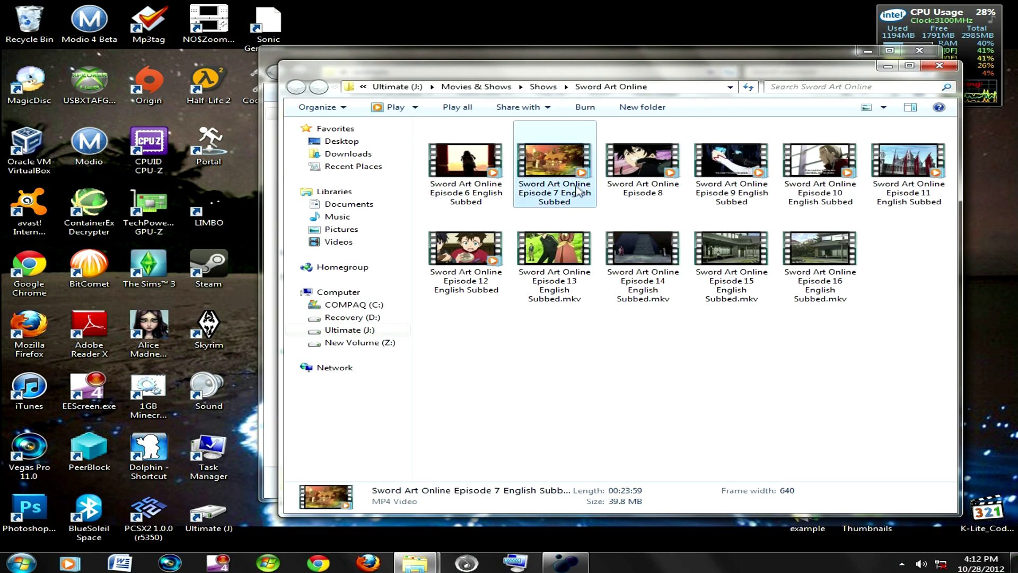
click(621, 409)
Step: Browse the Movies folder under Movies & Shows, then close both Explorer windows
click(477, 86)
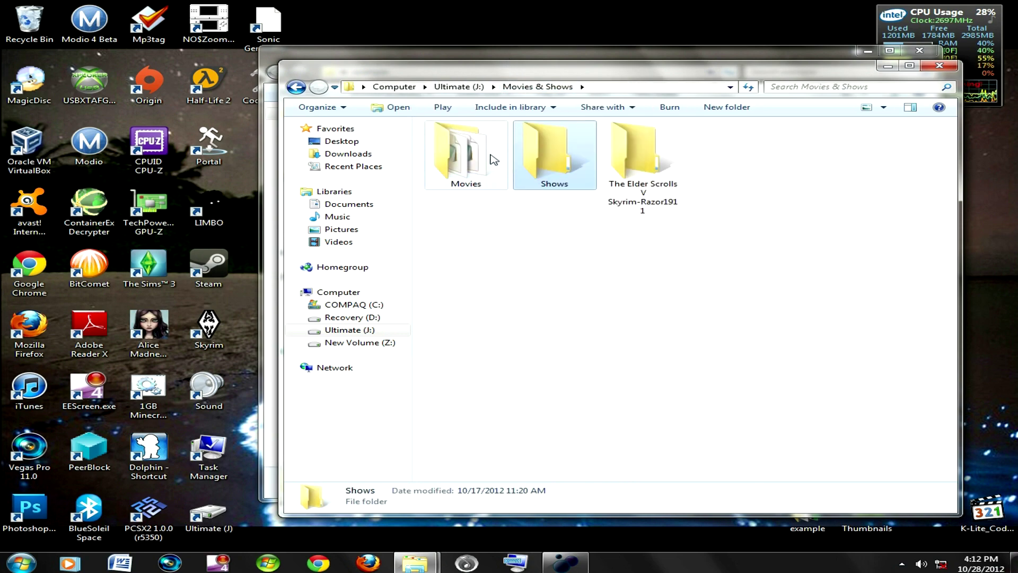
double_click(487, 158)
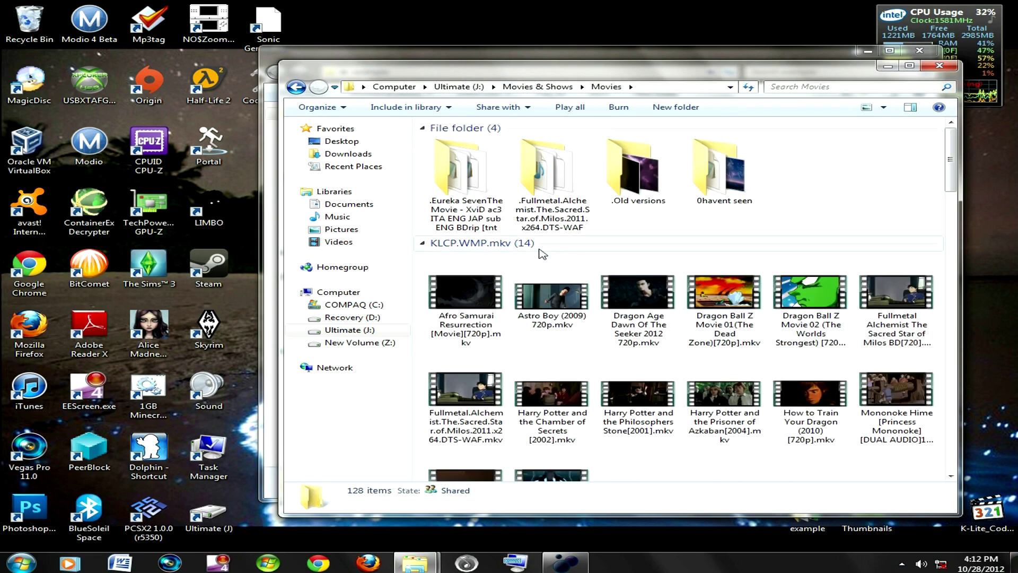
drag(950, 189, 896, 441)
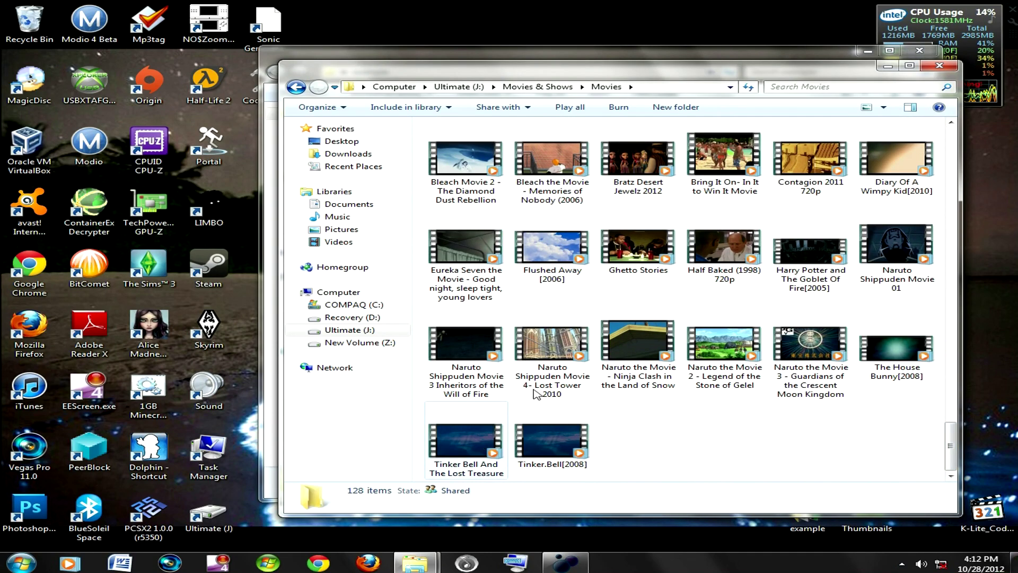
click(938, 65)
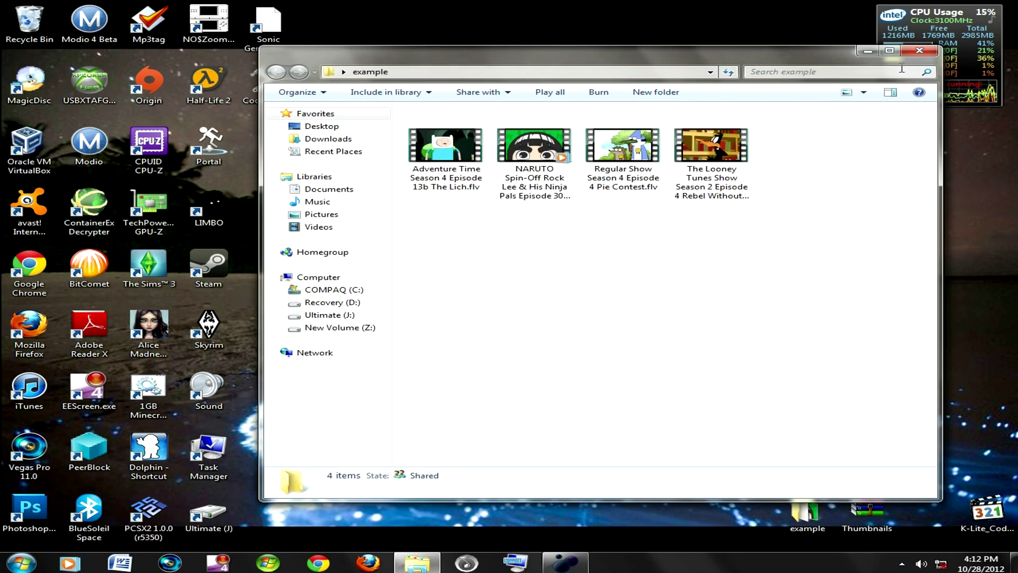
click(913, 53)
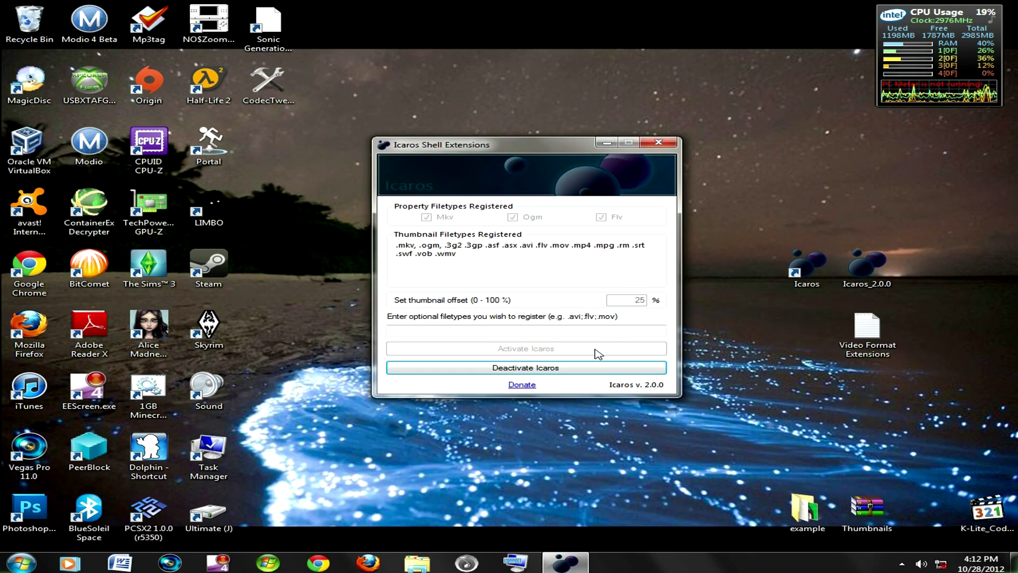
Step: Deactivate Icaros, remove the stray characters after .wmv in the filetypes list, and reactivate it
click(596, 368)
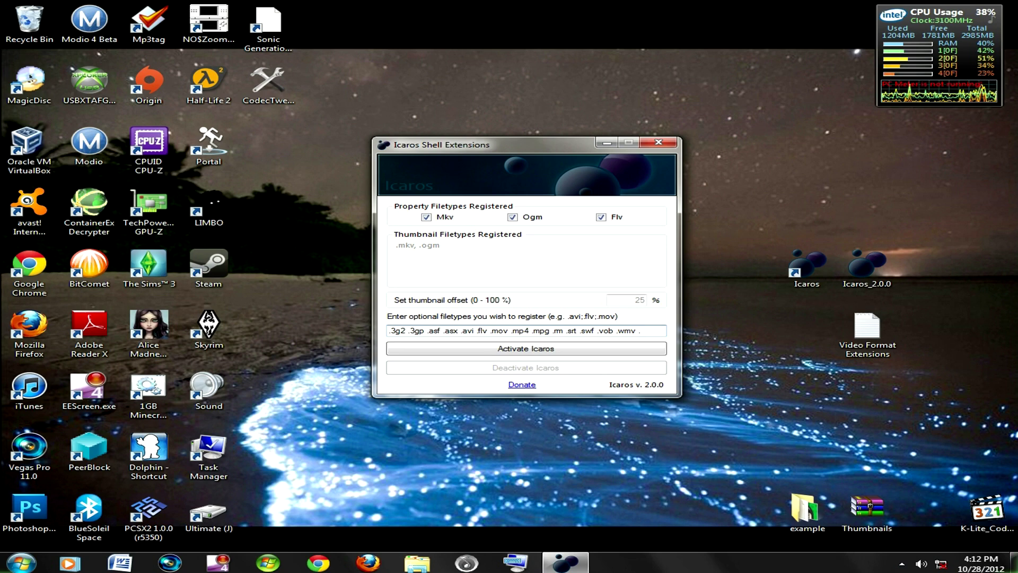
text(e)
key(BackSpace)
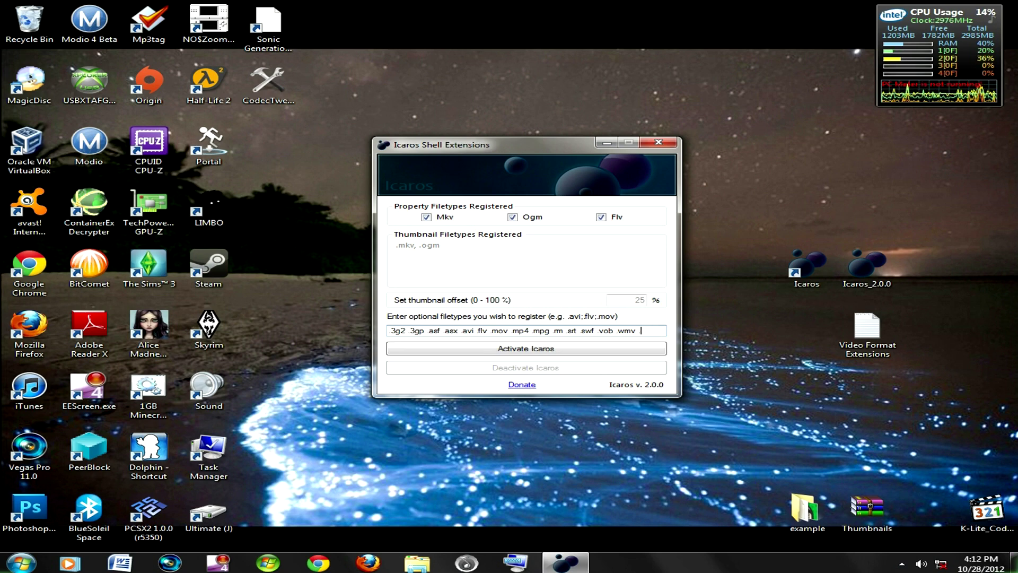
key(BackSpace)
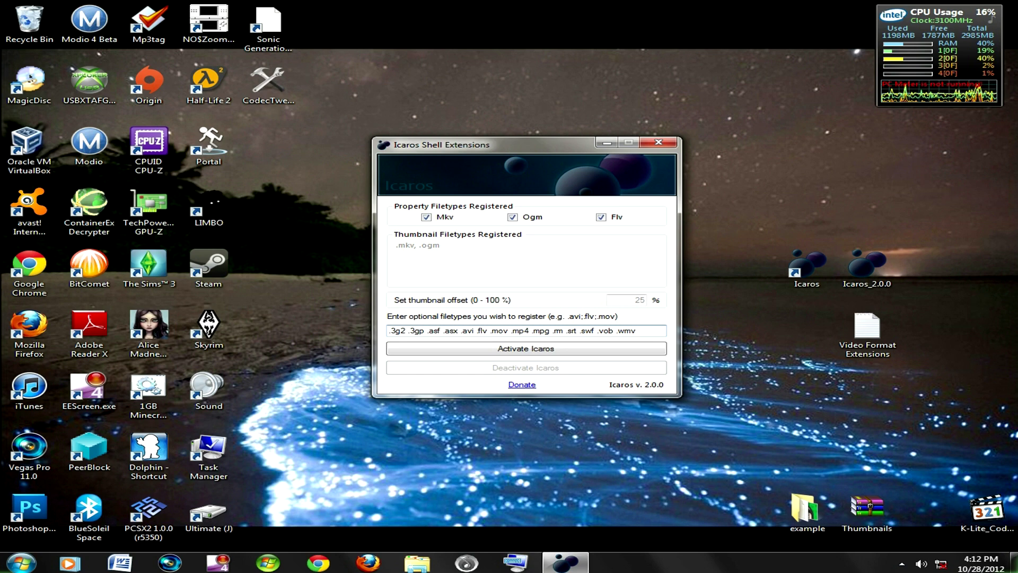
click(605, 350)
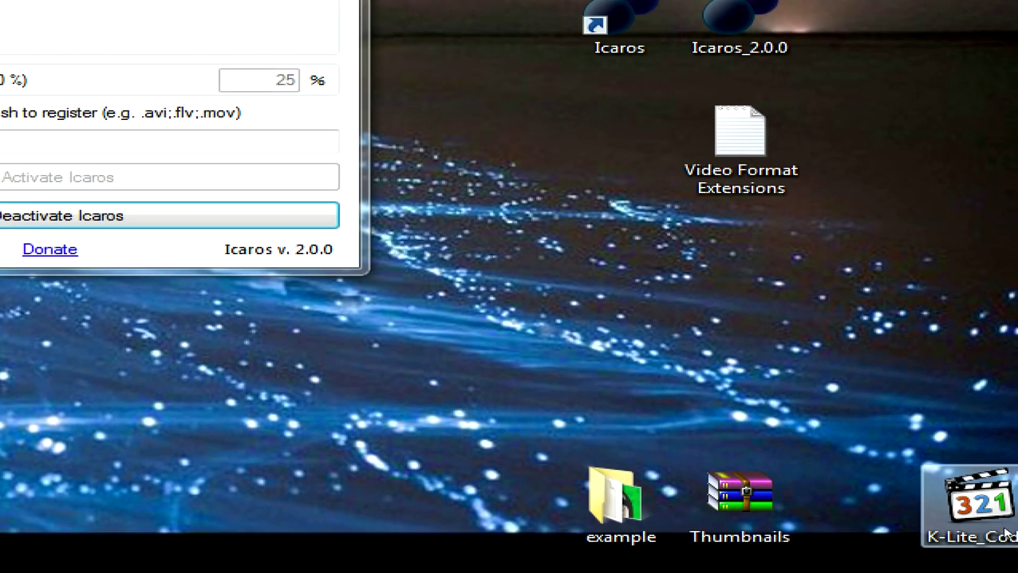
Step: Drag the K-Lite Codec Pack 9.4.0.0 icon from the lower-right corner next to the Icaros window
drag(984, 508, 508, 267)
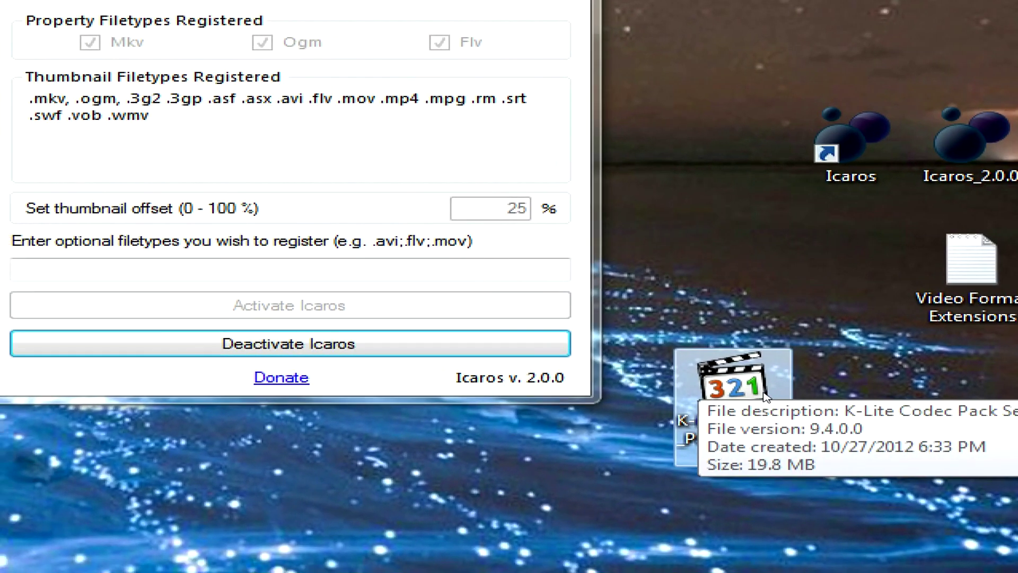